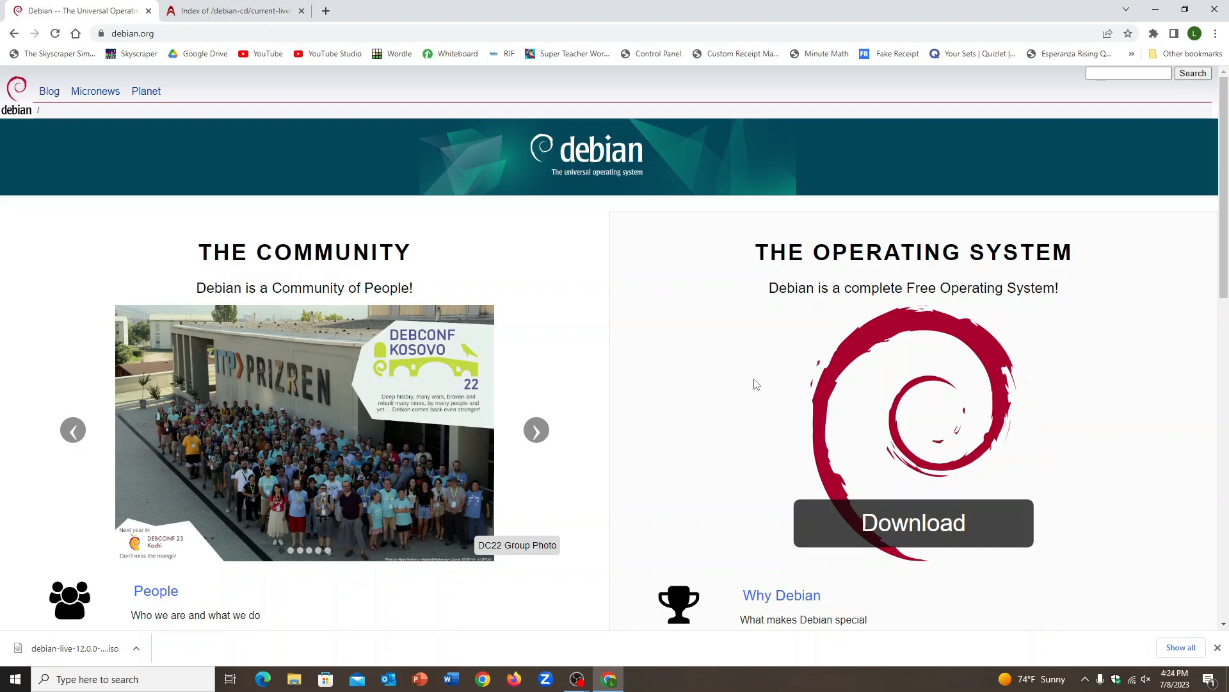
Look over the Debian homepage and the directory of amd64 live ISO images on cdimage.debian.org
scroll(762, 395, "down", 3)
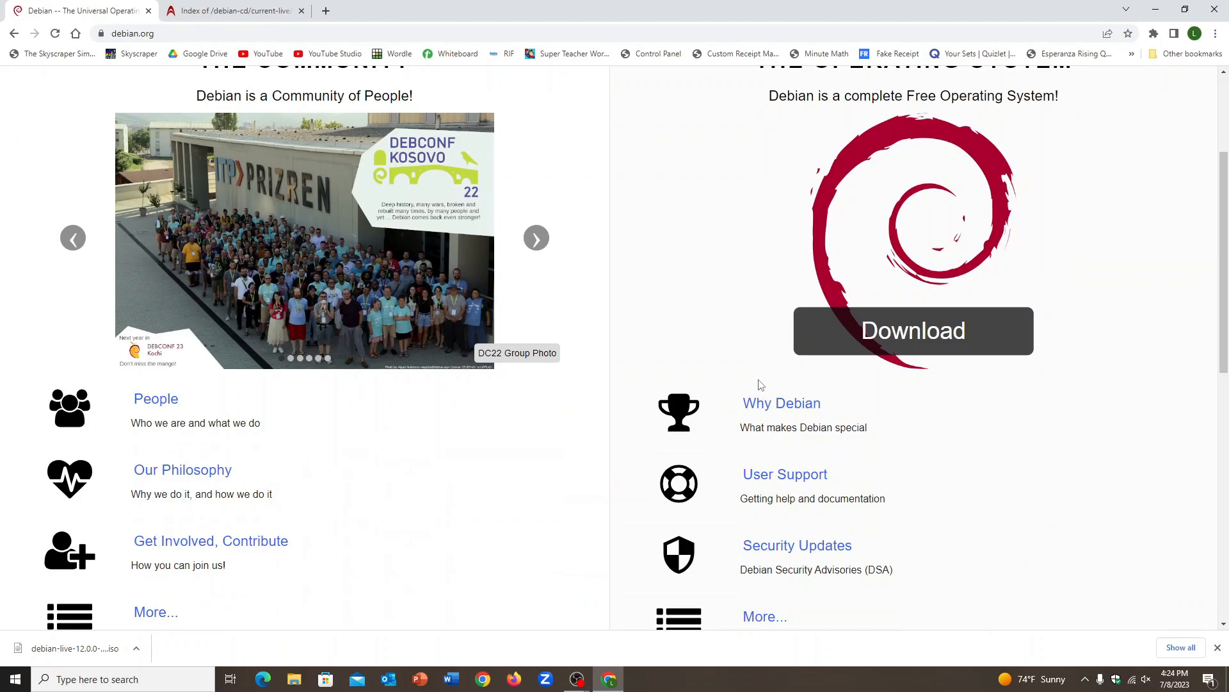
scroll(747, 359, "up", 3)
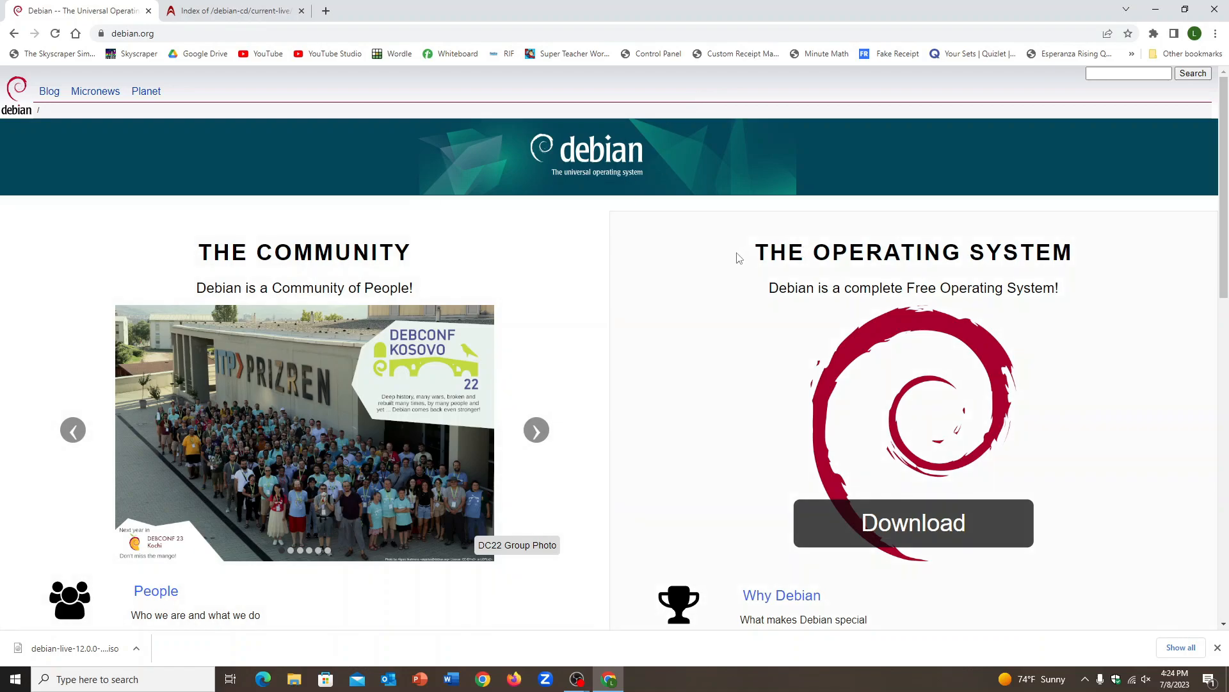
scroll(1045, 437, "down", 2)
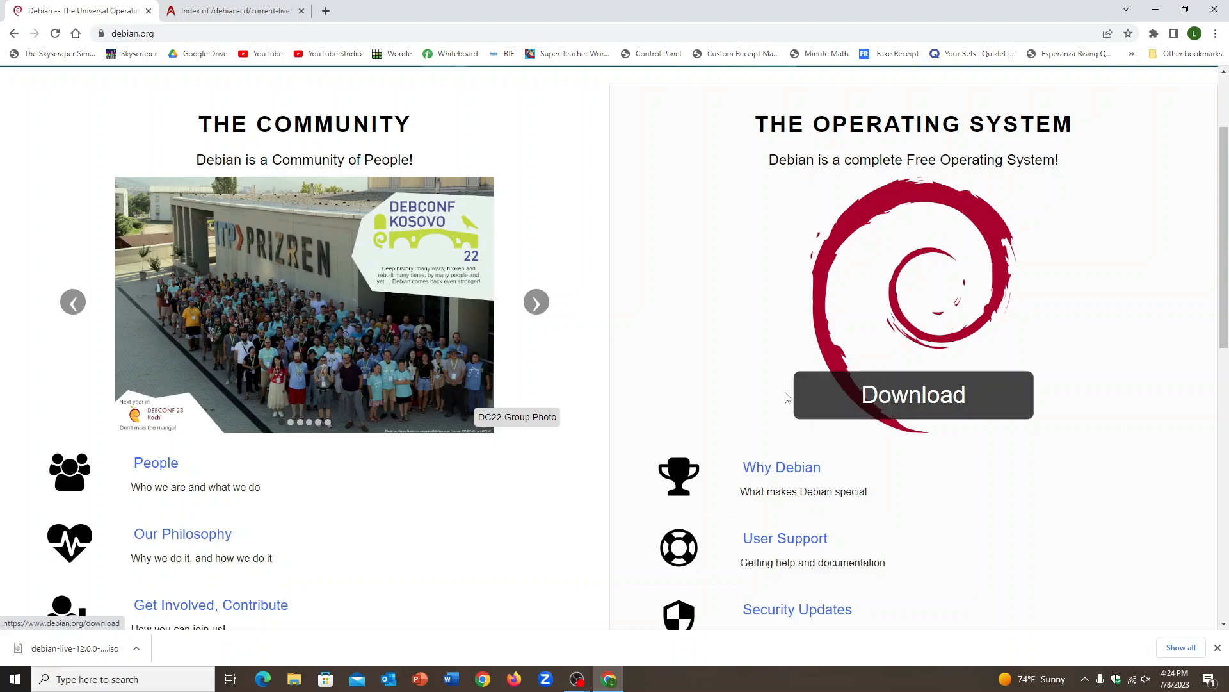
left_click(279, 15)
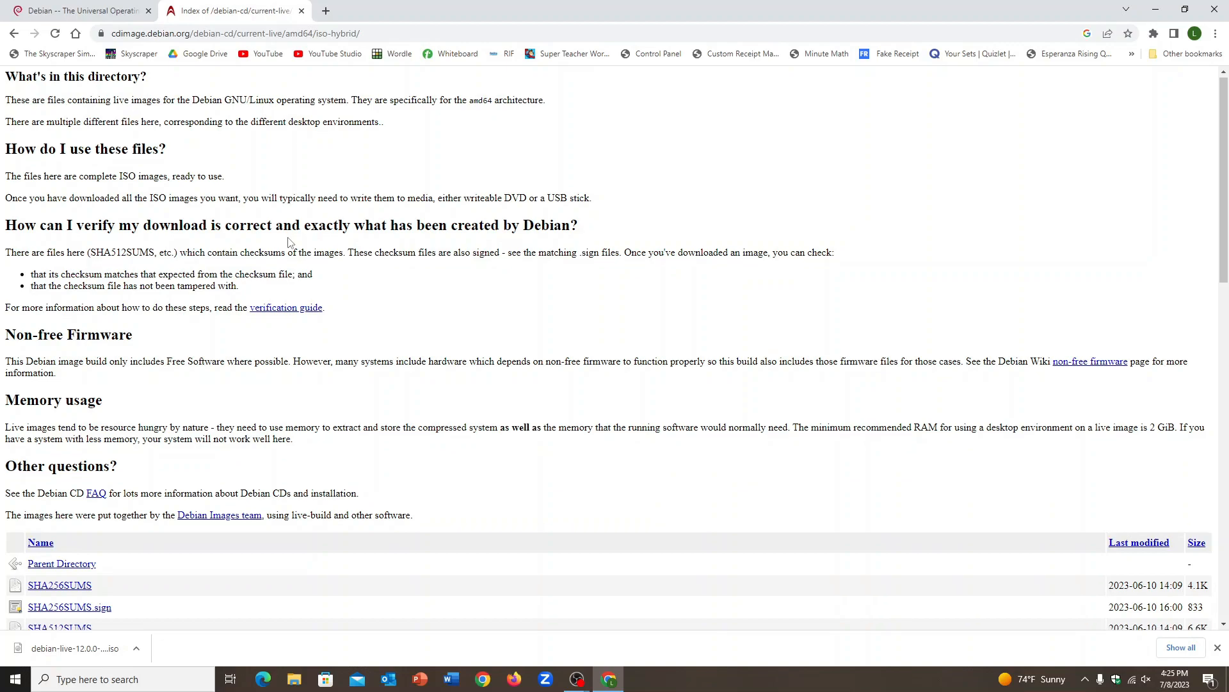
scroll(288, 242, "down", 4)
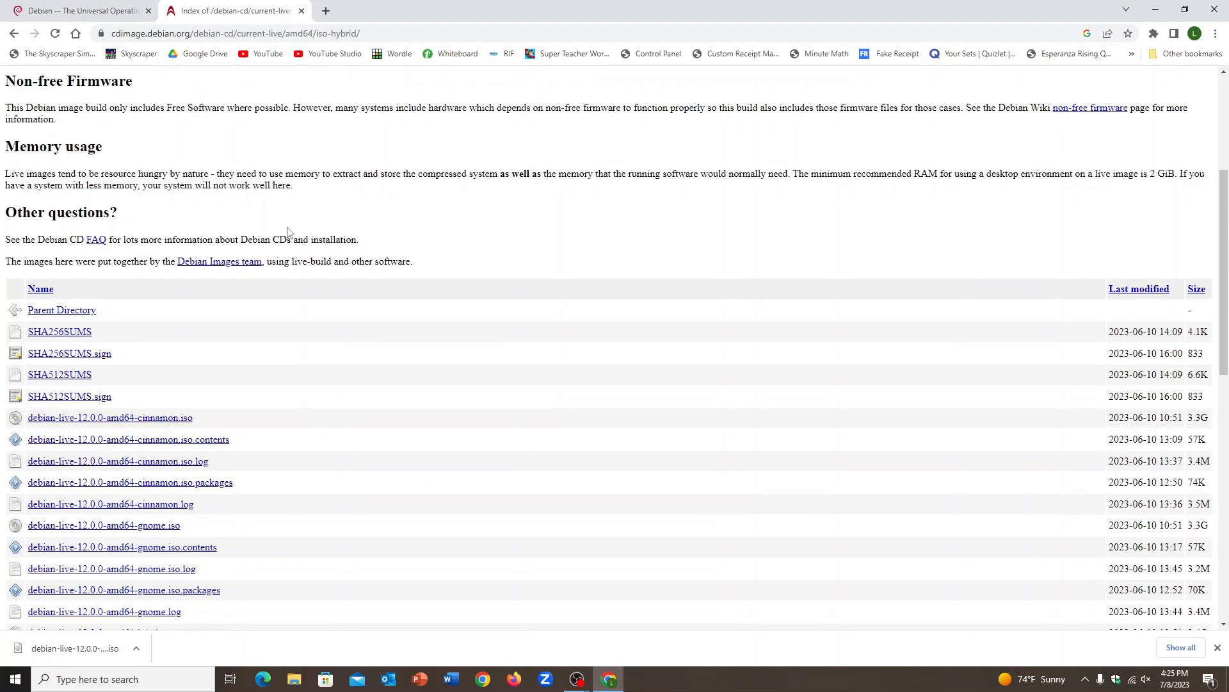
scroll(288, 237, "down", 3)
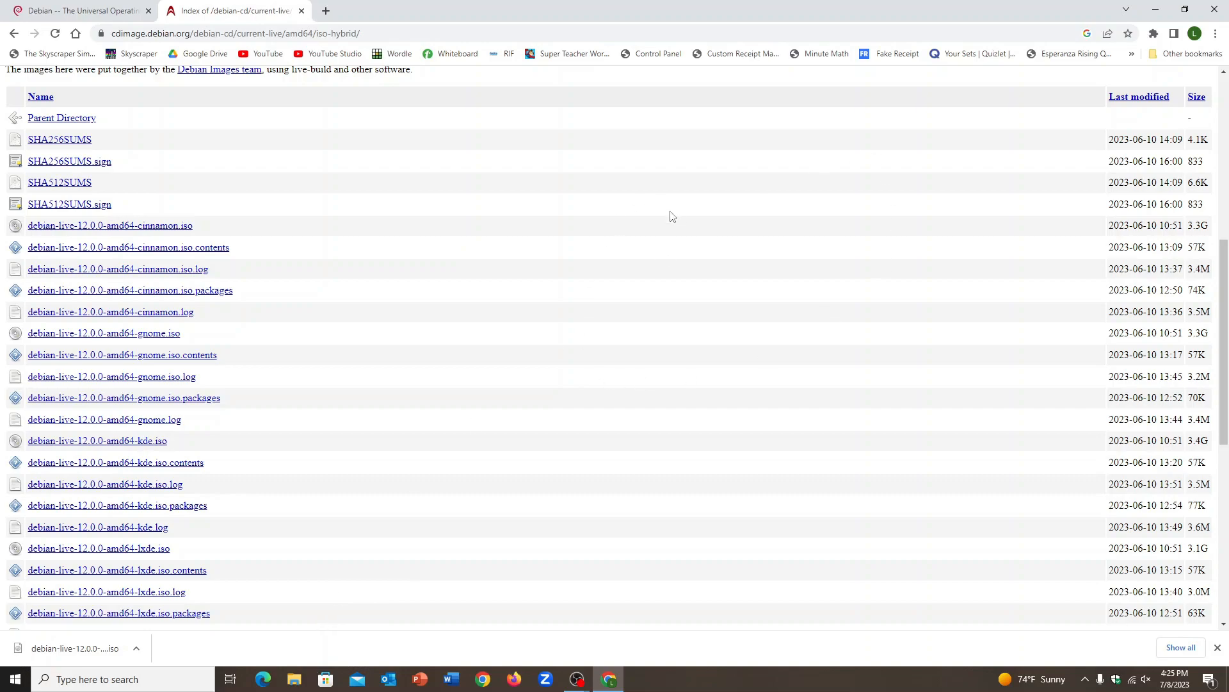
Open the Rufus downloads page at rufus.ie/downloads in a new browser tab
left_click(327, 11)
type("u")
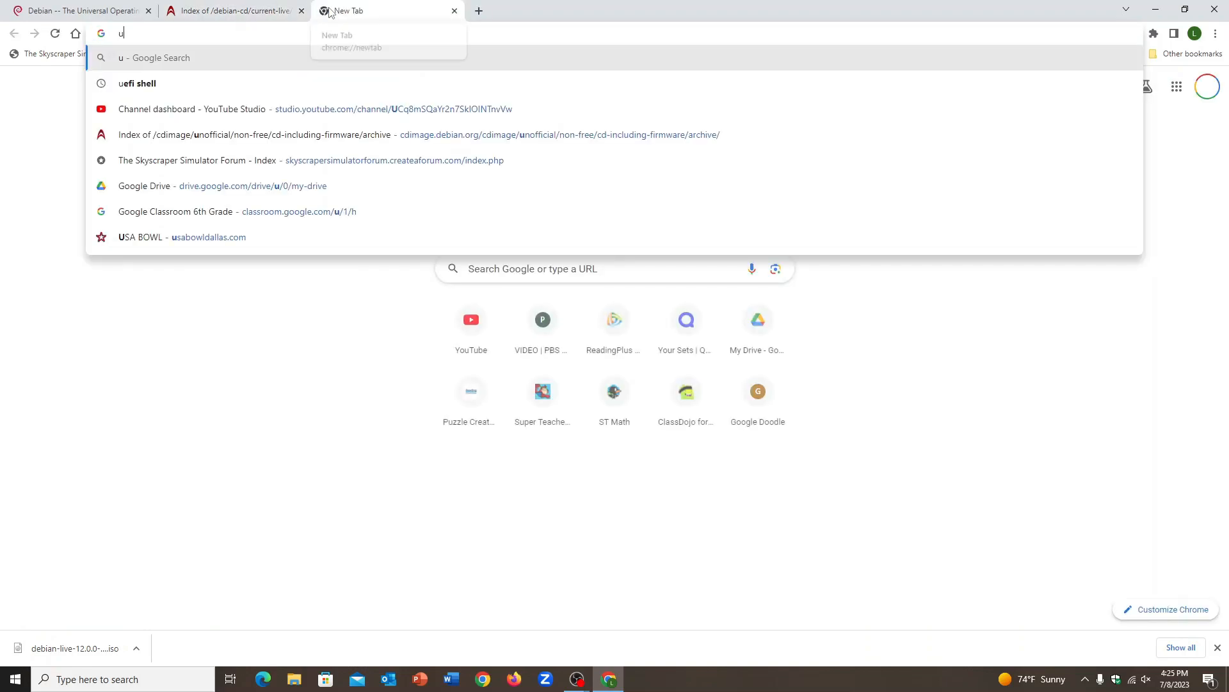
key("BackSpace")
type("rr")
key("BackSpace")
type("ufu")
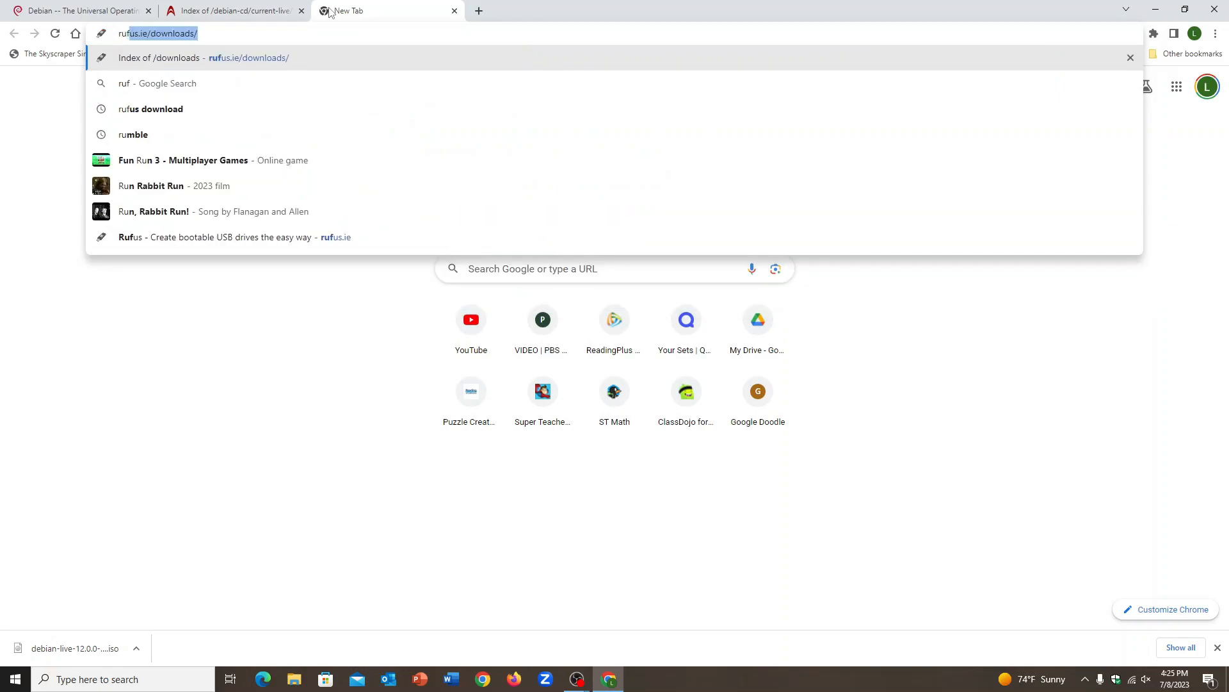
left_click(383, 56)
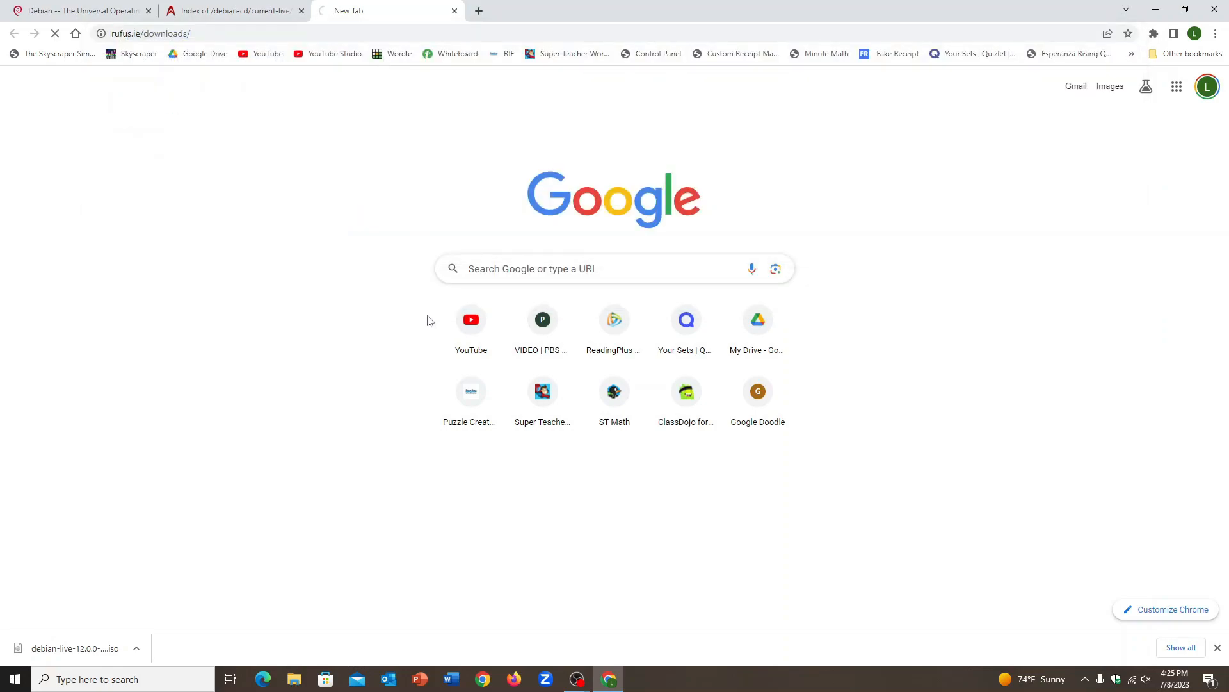
Go up from the Rufus downloads listing to its parent page and view the description of the utility
scroll(425, 340, "down", 6)
scroll(128, 122, "up", 6)
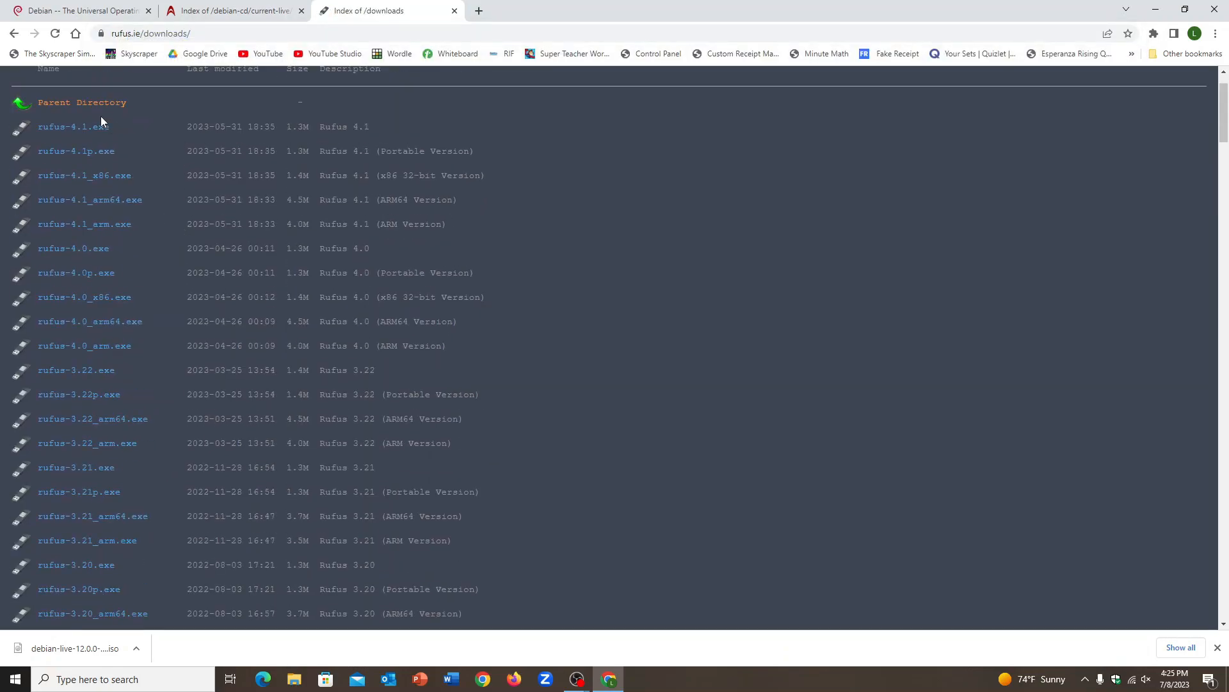
left_click(29, 169)
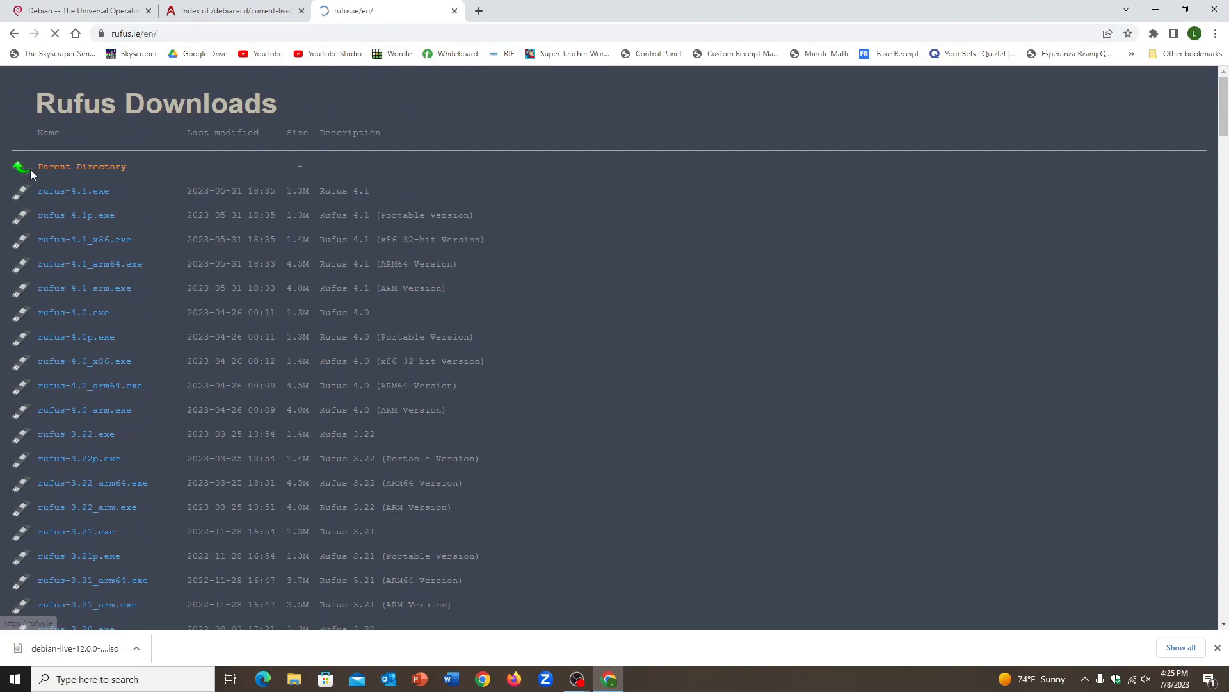
scroll(372, 255, "down", 3)
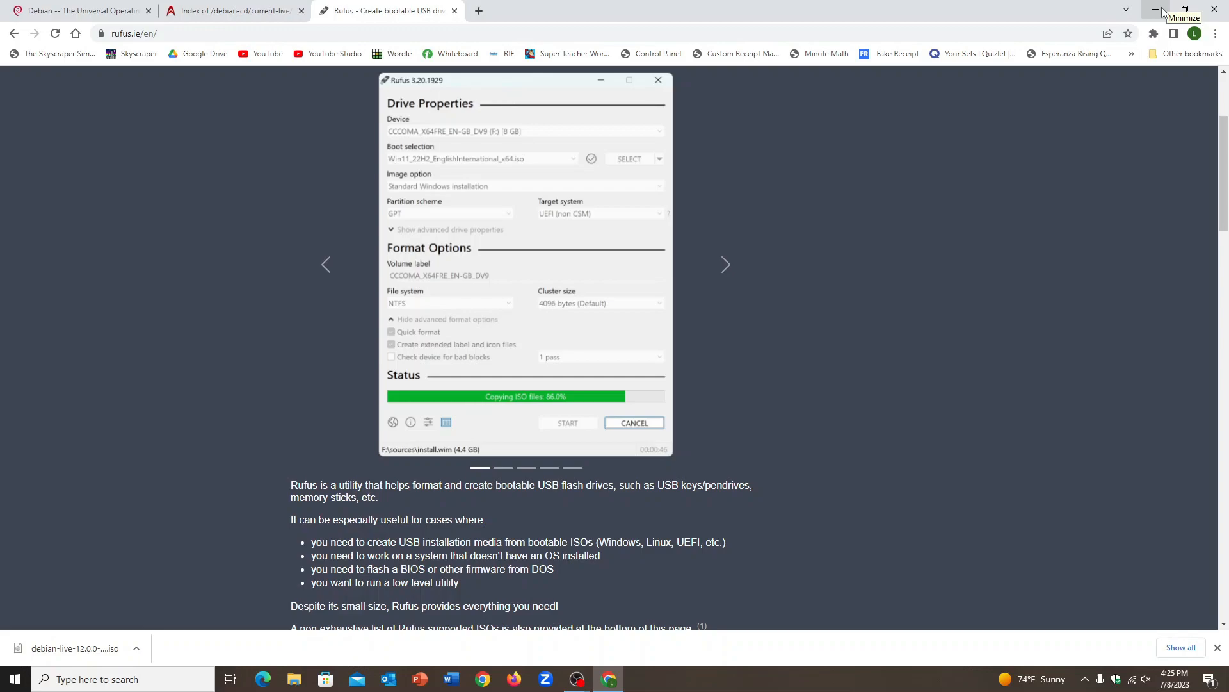
left_click_drag(1057, 10, 862, 78)
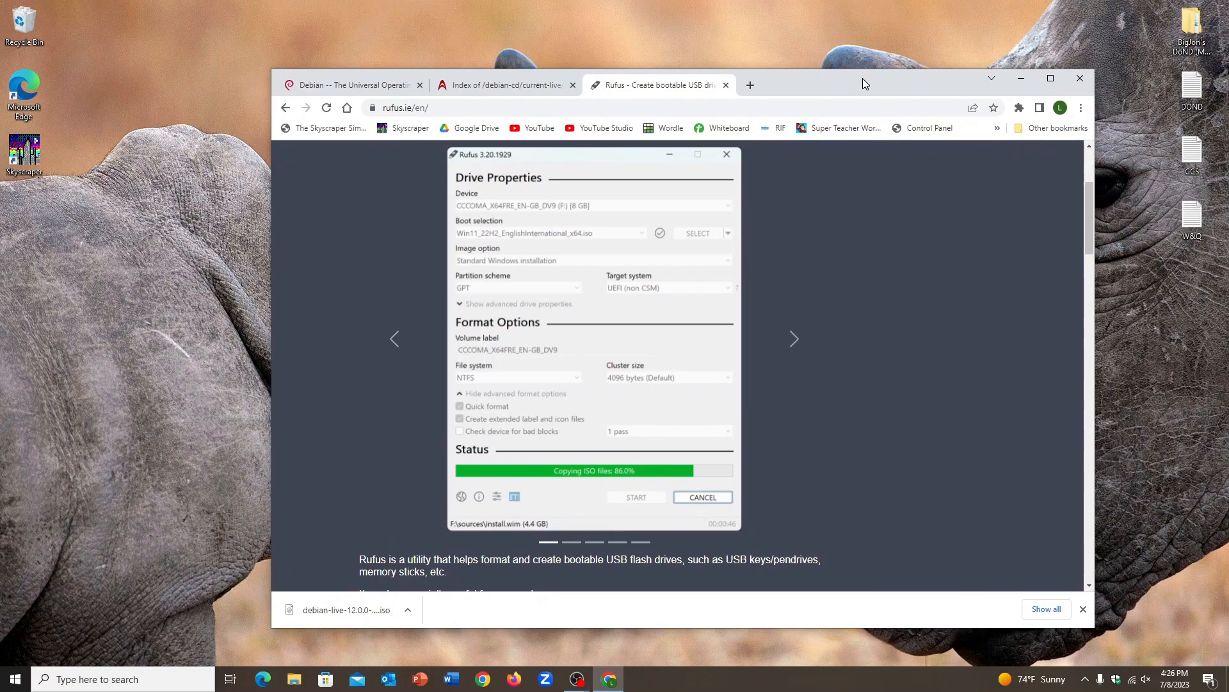
left_click(1051, 79)
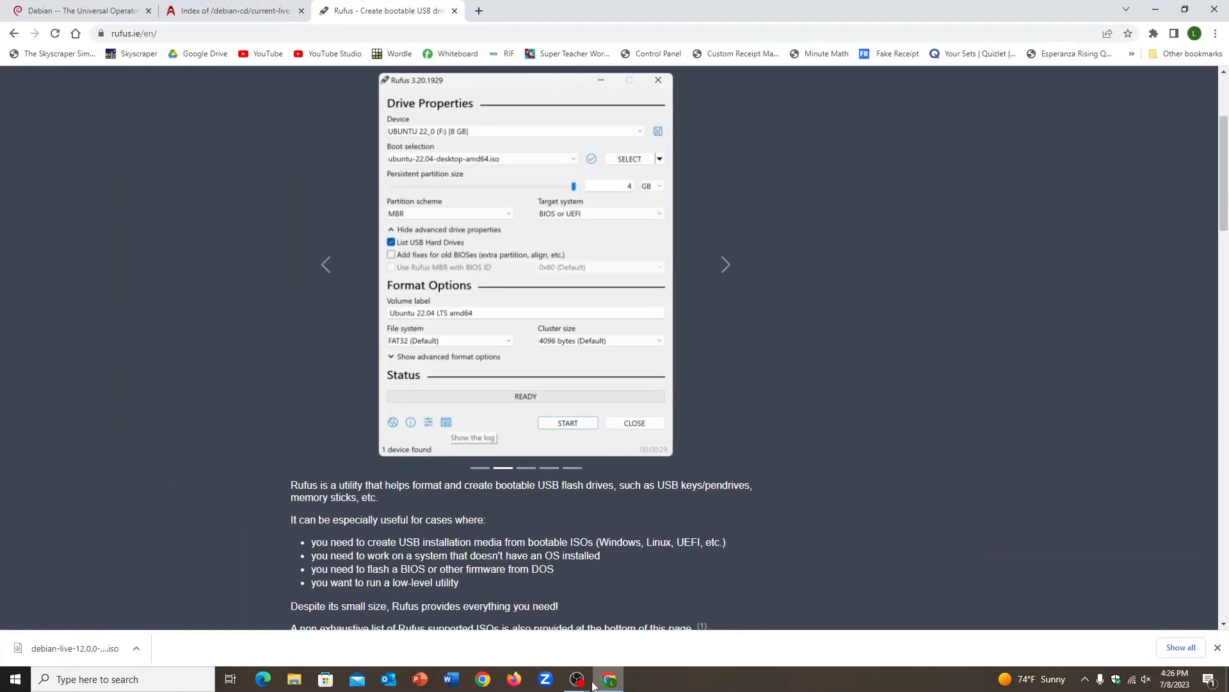
mouse_move(590, 683)
left_click(506, 616)
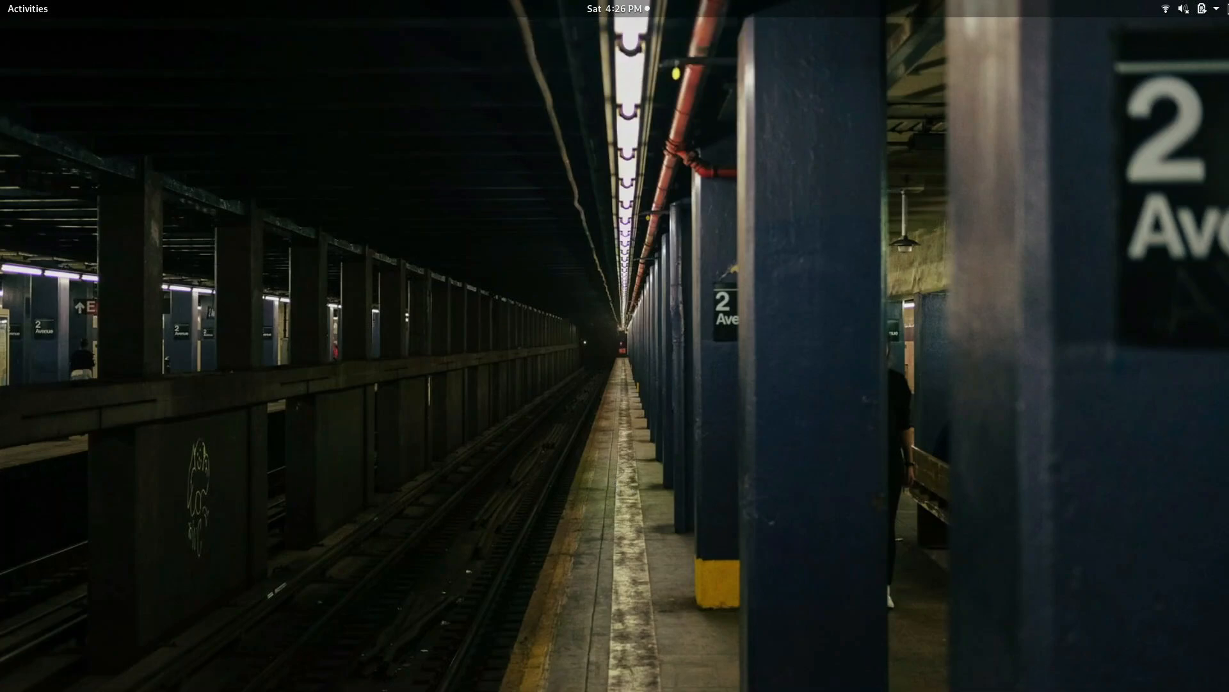
Restart the computer from the desktop's system power options
left_click(1197, 8)
left_click(809, 168)
left_click(1198, 8)
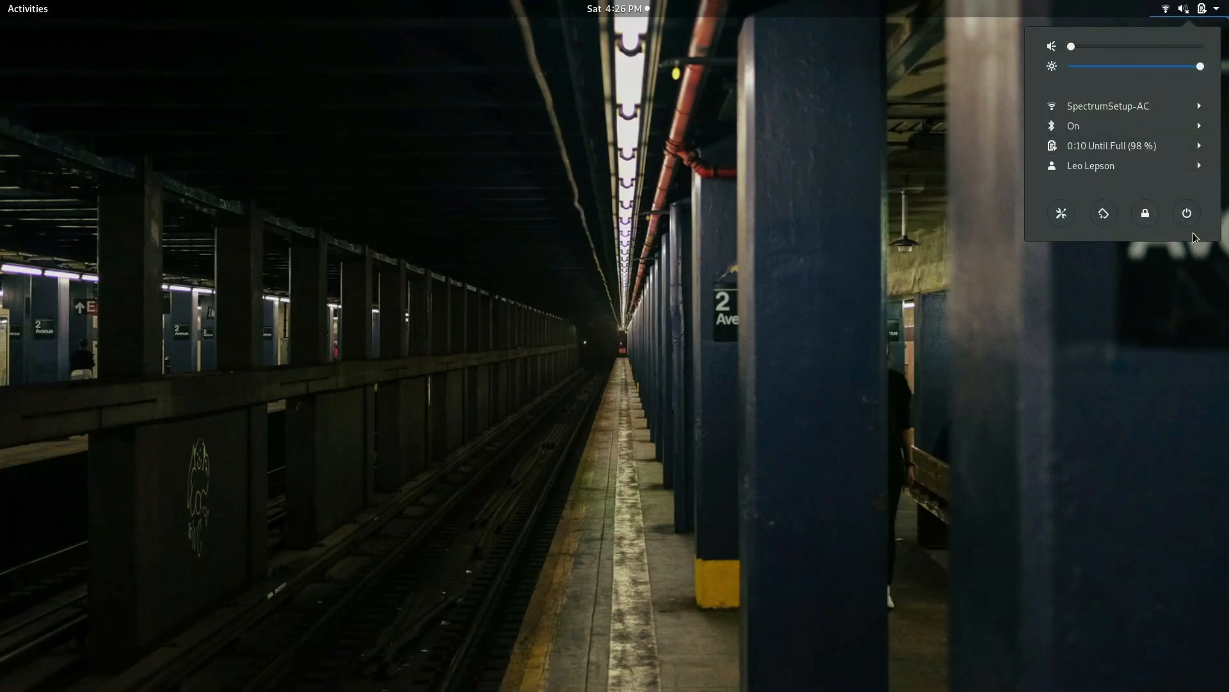
left_click(1188, 216)
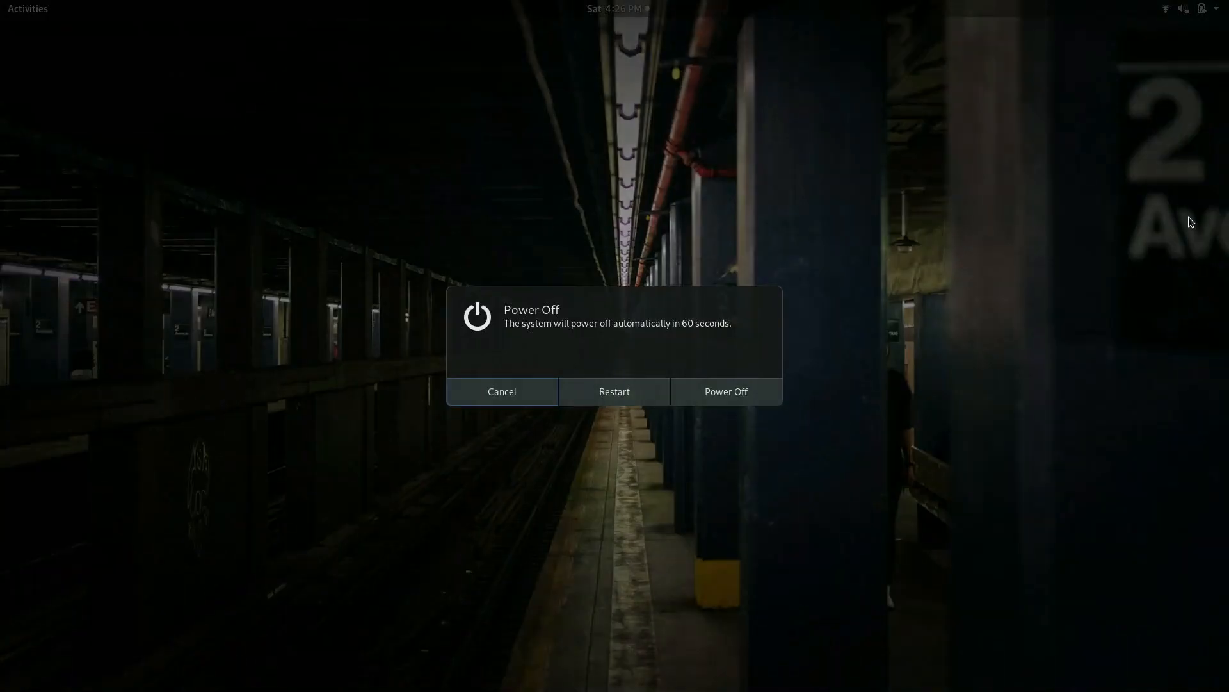
left_click(601, 398)
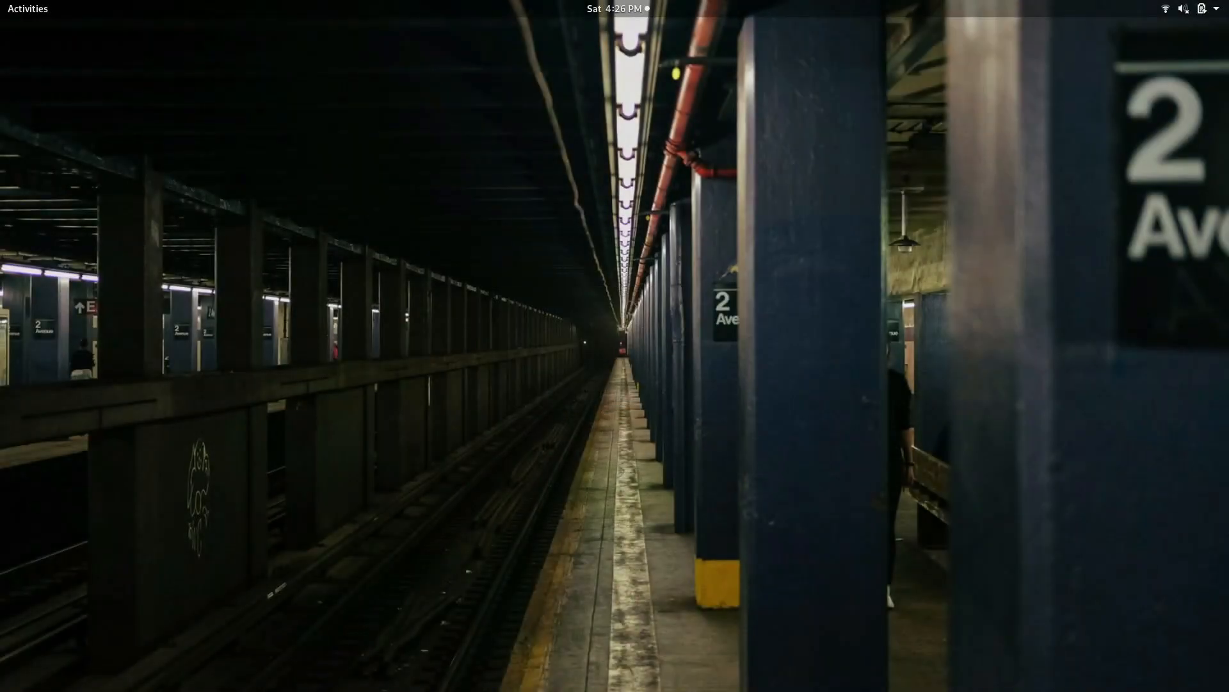
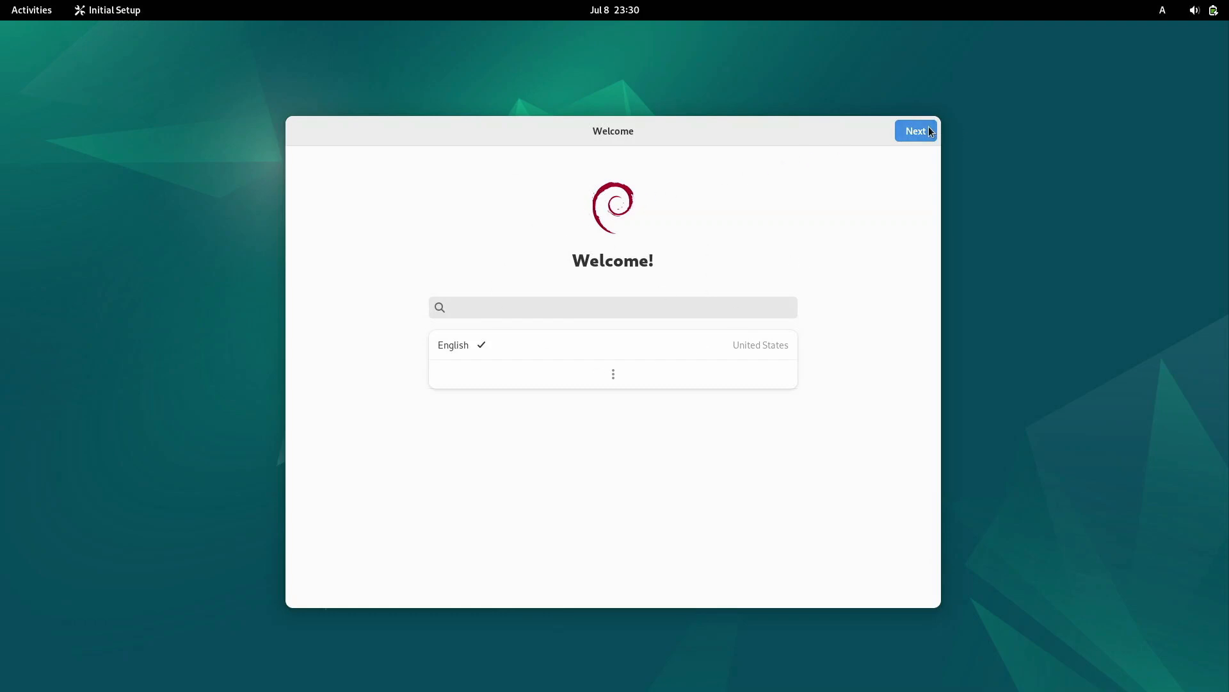
Close the Initial Setup welcome window on the live desktop and switch the keyboard input source to English (en)
right_click(614, 128)
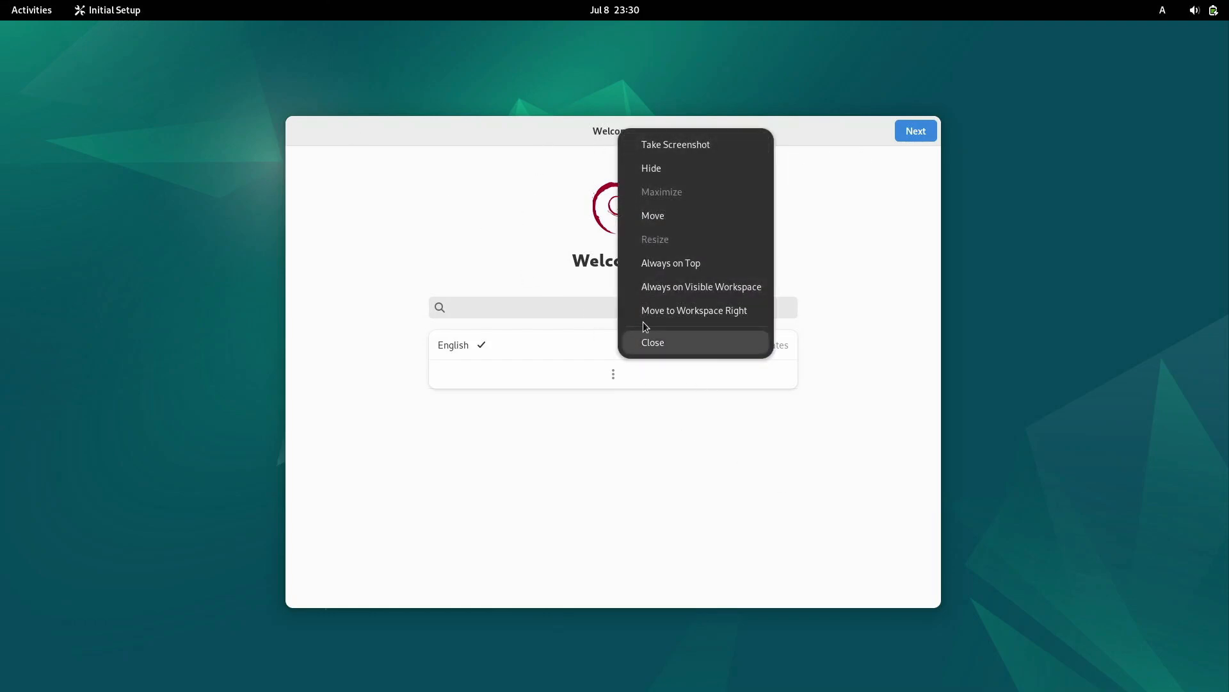
left_click(653, 343)
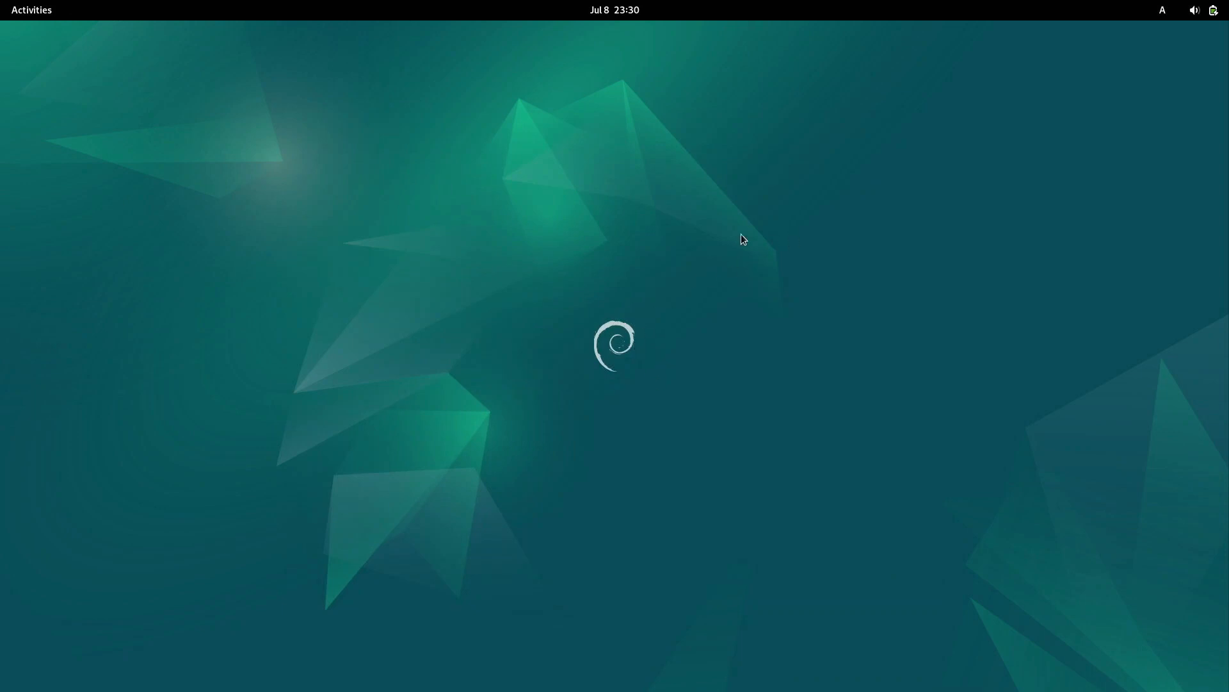
left_click(1162, 10)
left_click(1144, 72)
Launch the Install Debian application and accept American English as the installer language
mouse_move(2, 3)
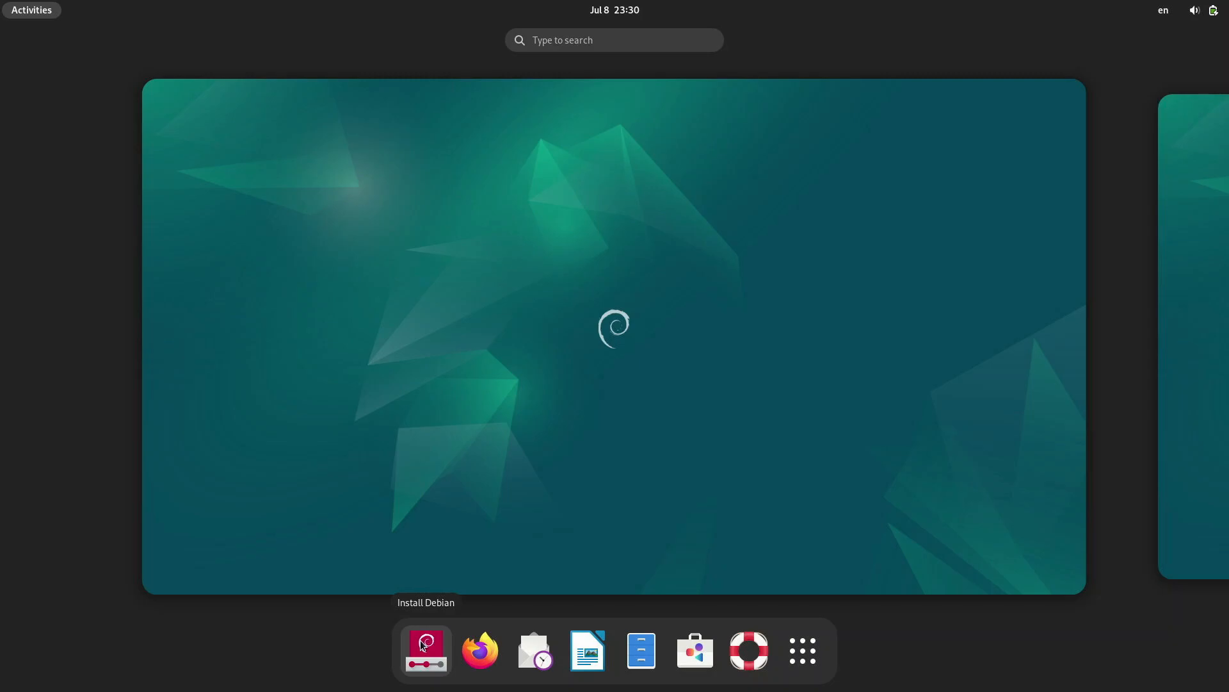
left_click(423, 643)
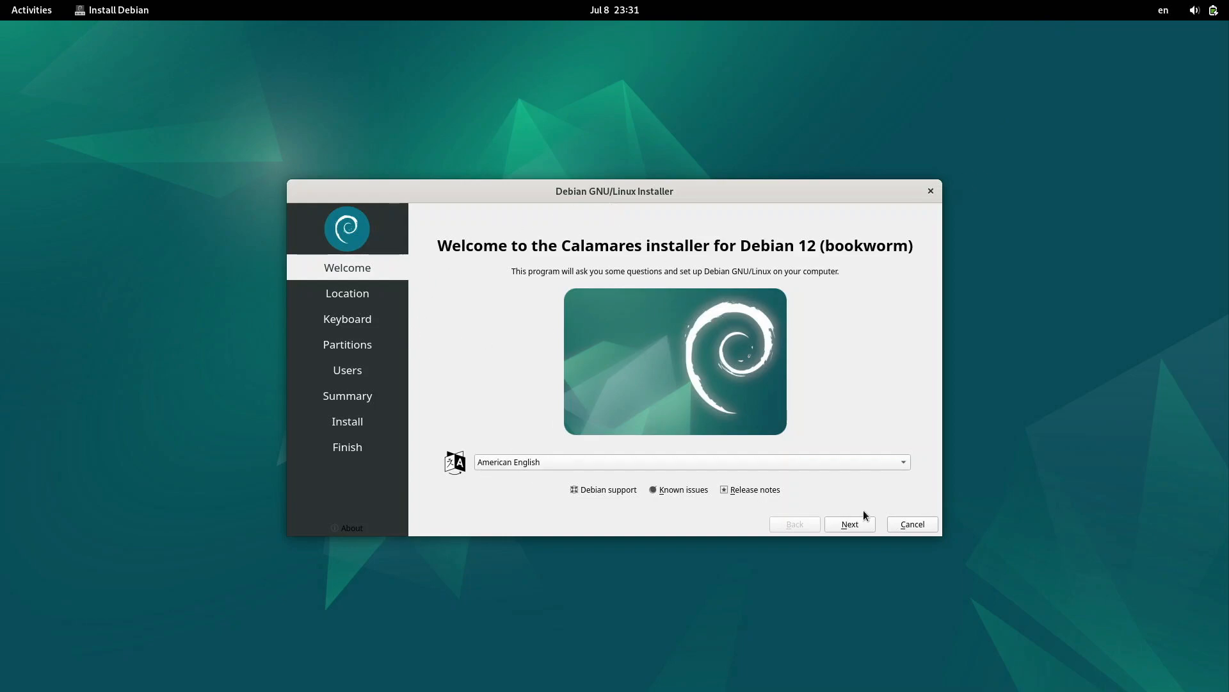
left_click(851, 525)
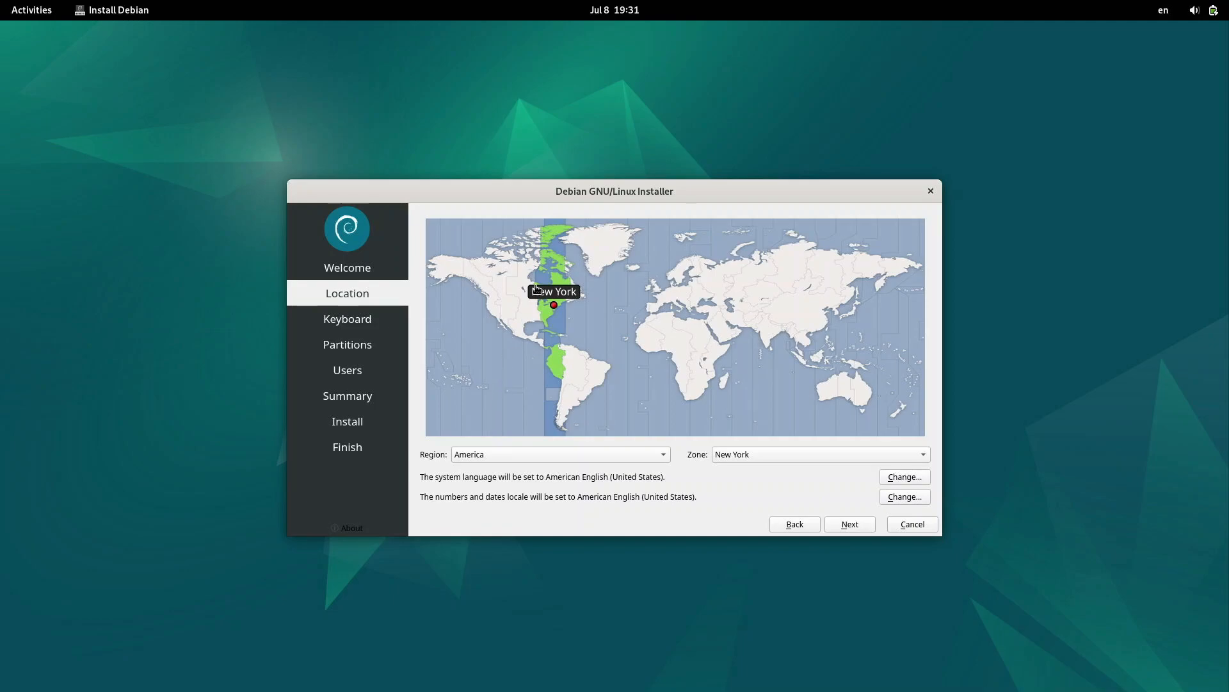
Set the time zone to America / Los Angeles on the location map and continue to the keyboard settings
left_click(497, 320)
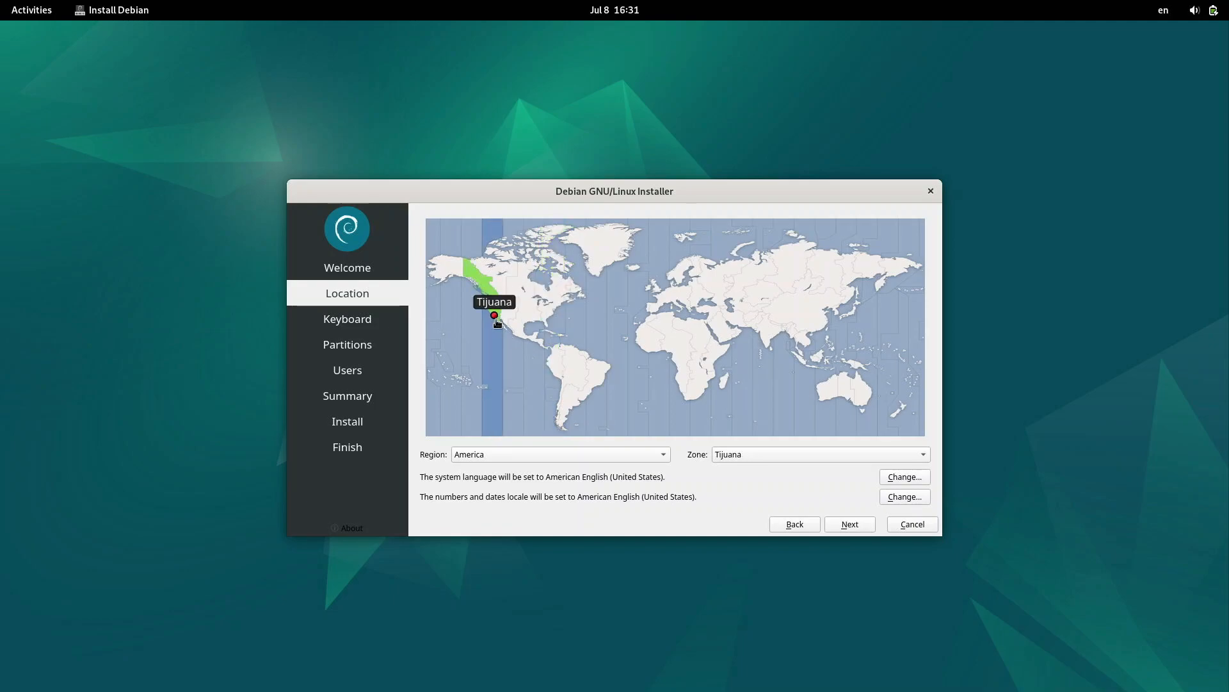
left_click(499, 327)
left_click(493, 318)
left_click(492, 314)
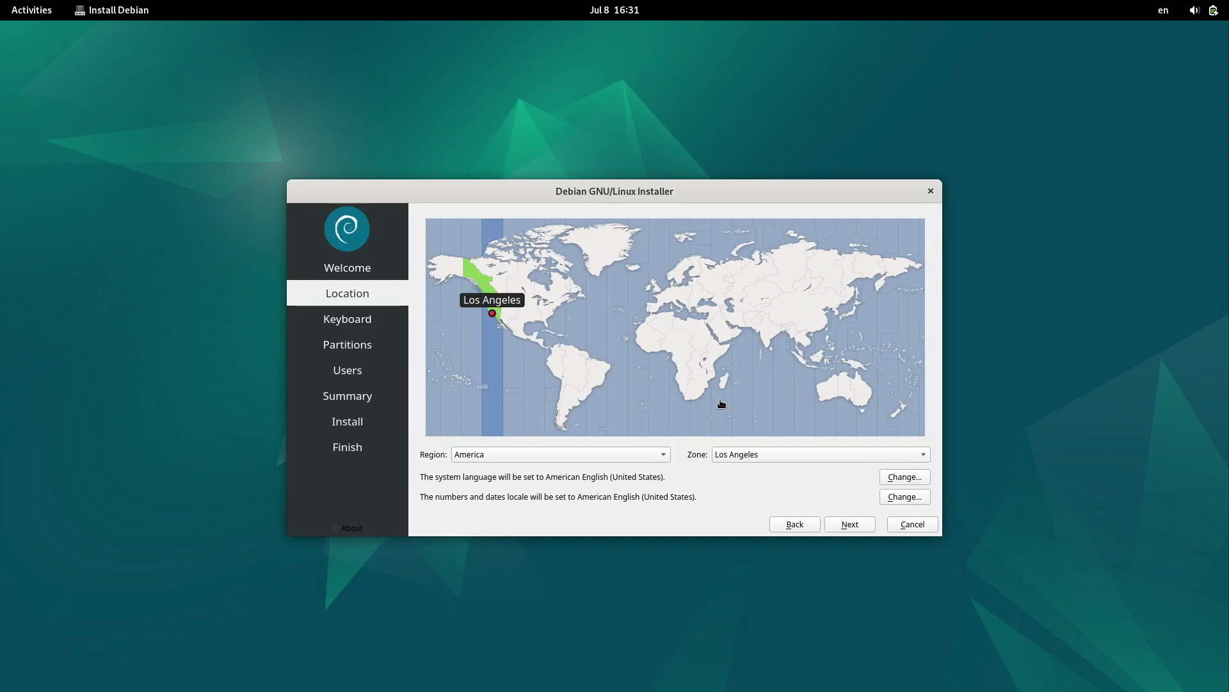
left_click(870, 524)
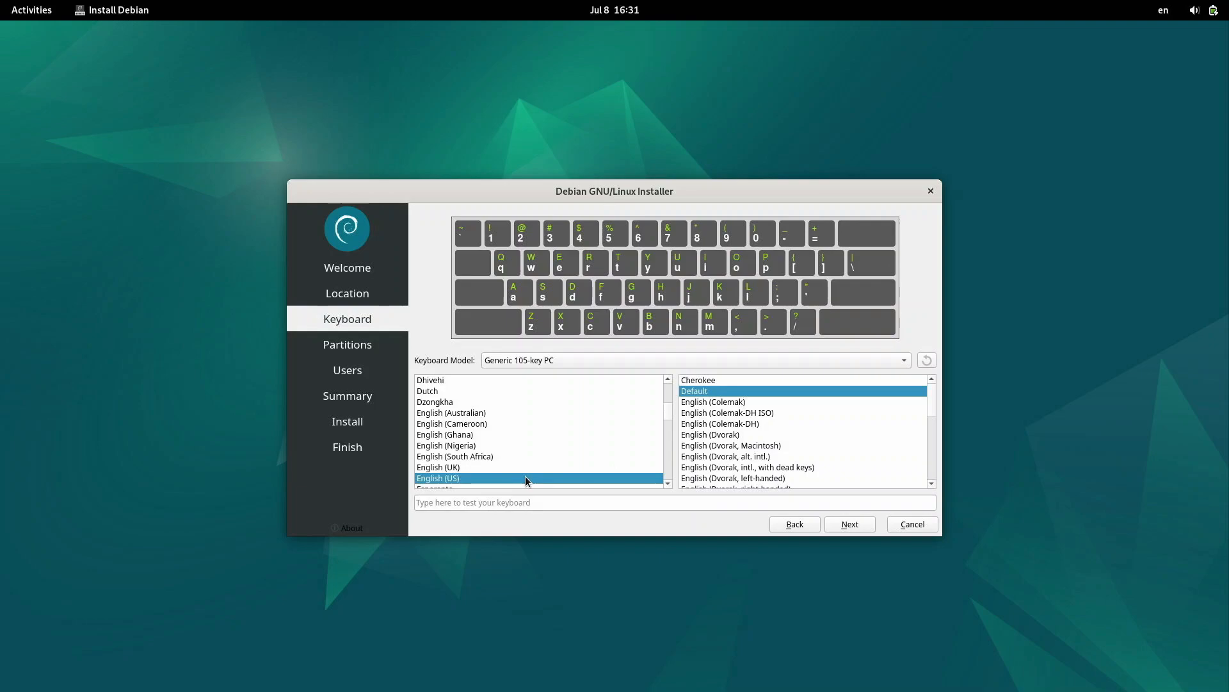
Accept the default English (US) keyboard layout and choose to erase the 256 GB SSD (/dev/sda) for the installation
left_click(855, 526)
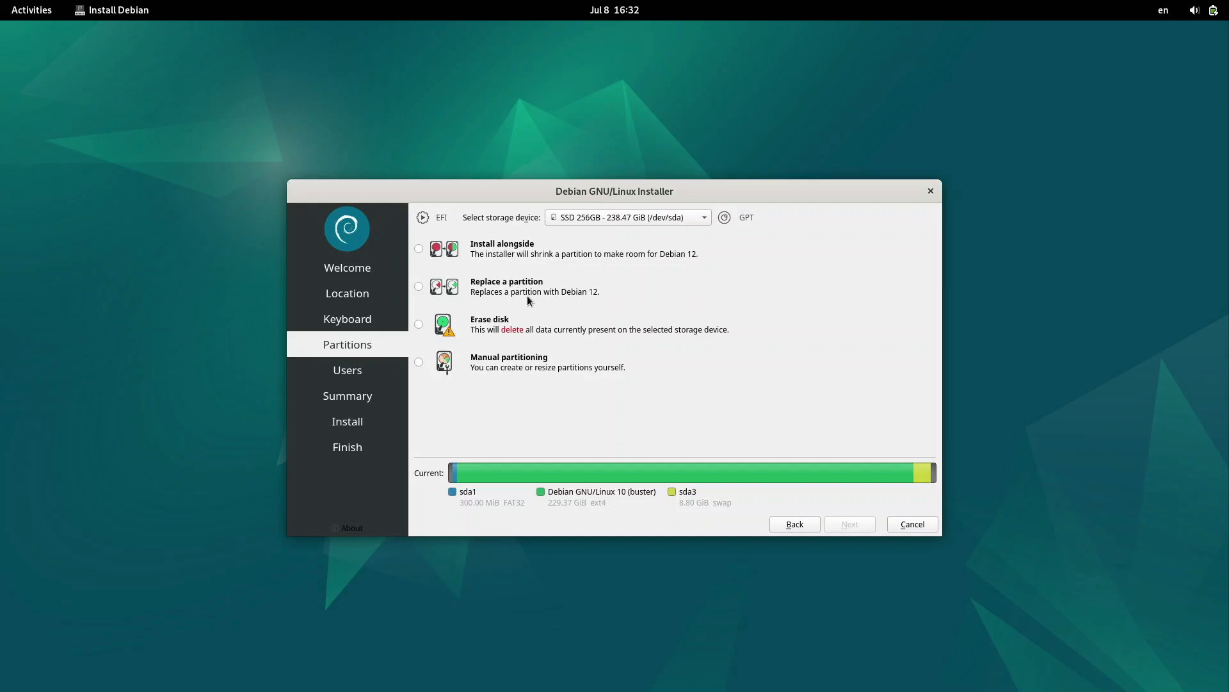
left_click(506, 330)
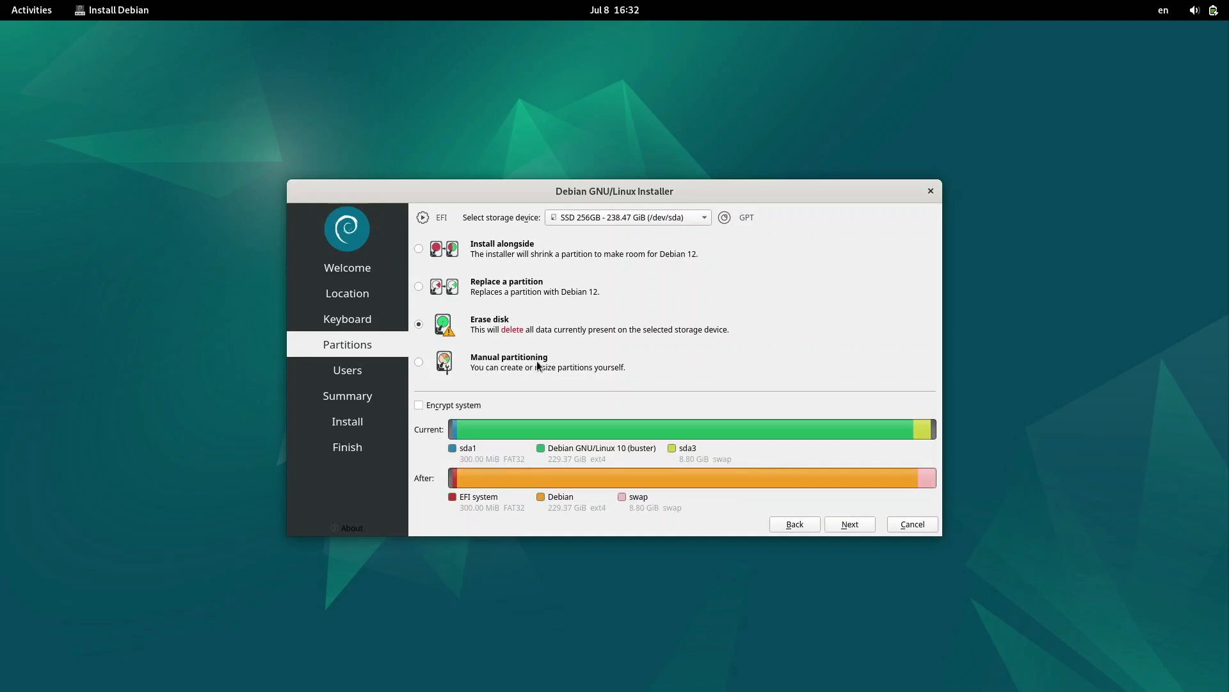
left_click(829, 528)
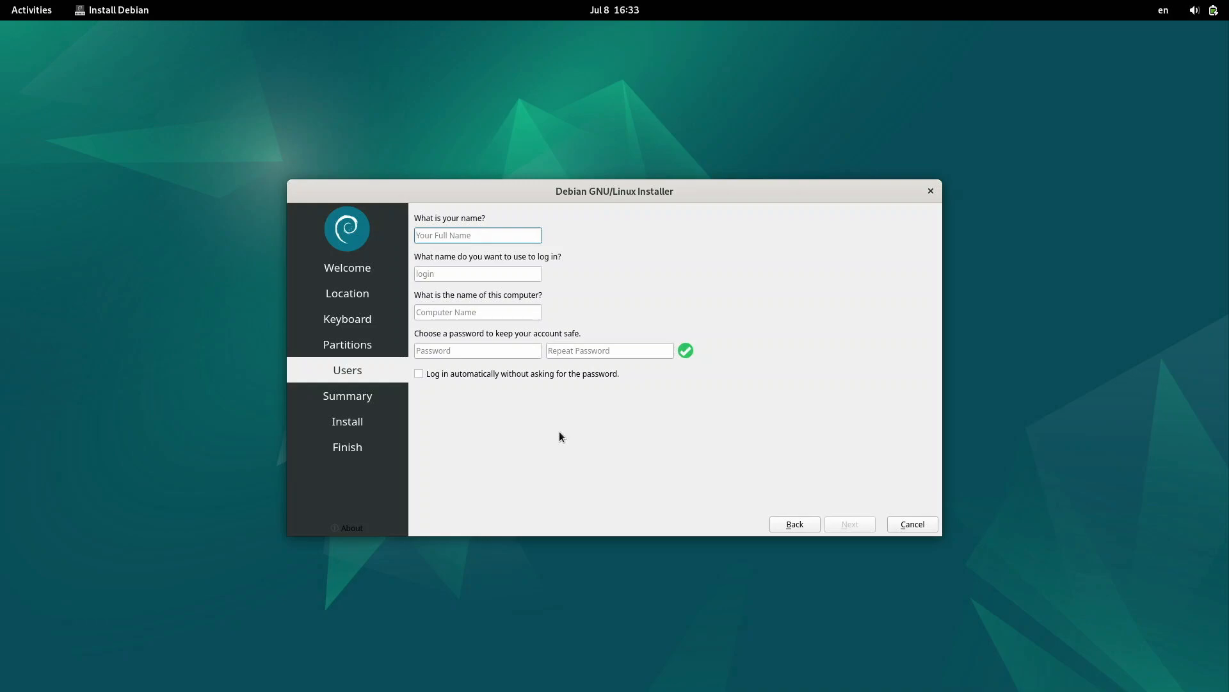
Fill in the account holder's name, set the computer name to Latitude-3390, and continue to the installation summary
type("L")
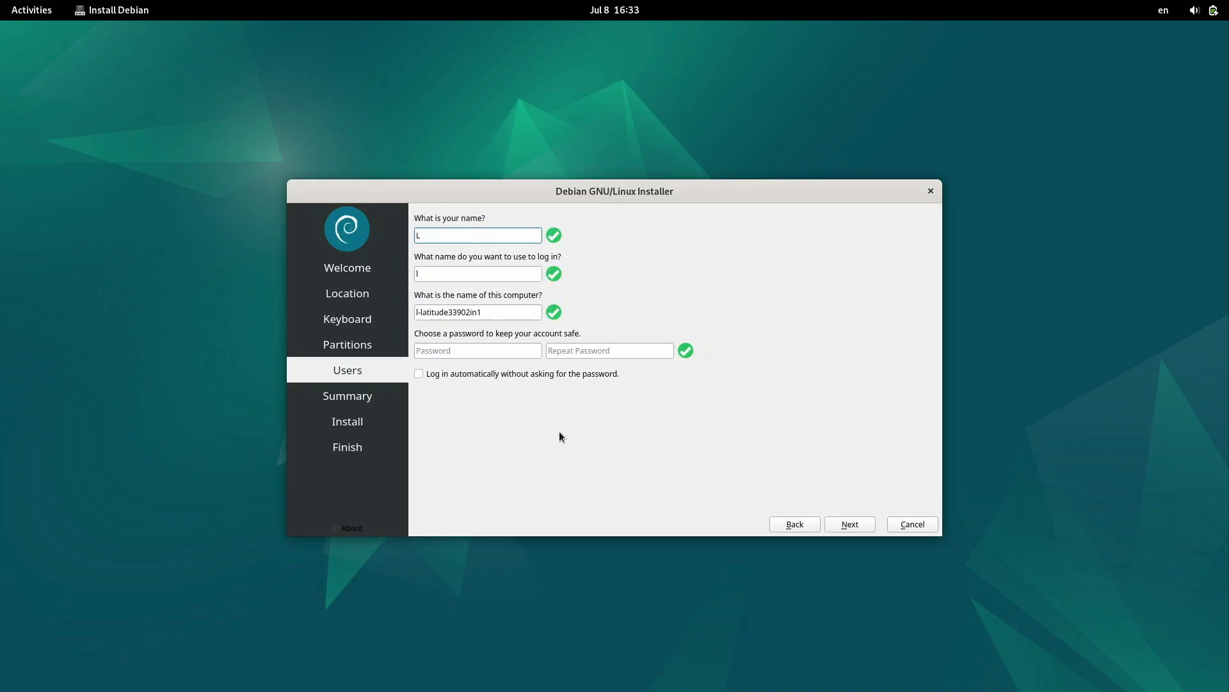
type("eo421")
left_click_drag(532, 309, 391, 314)
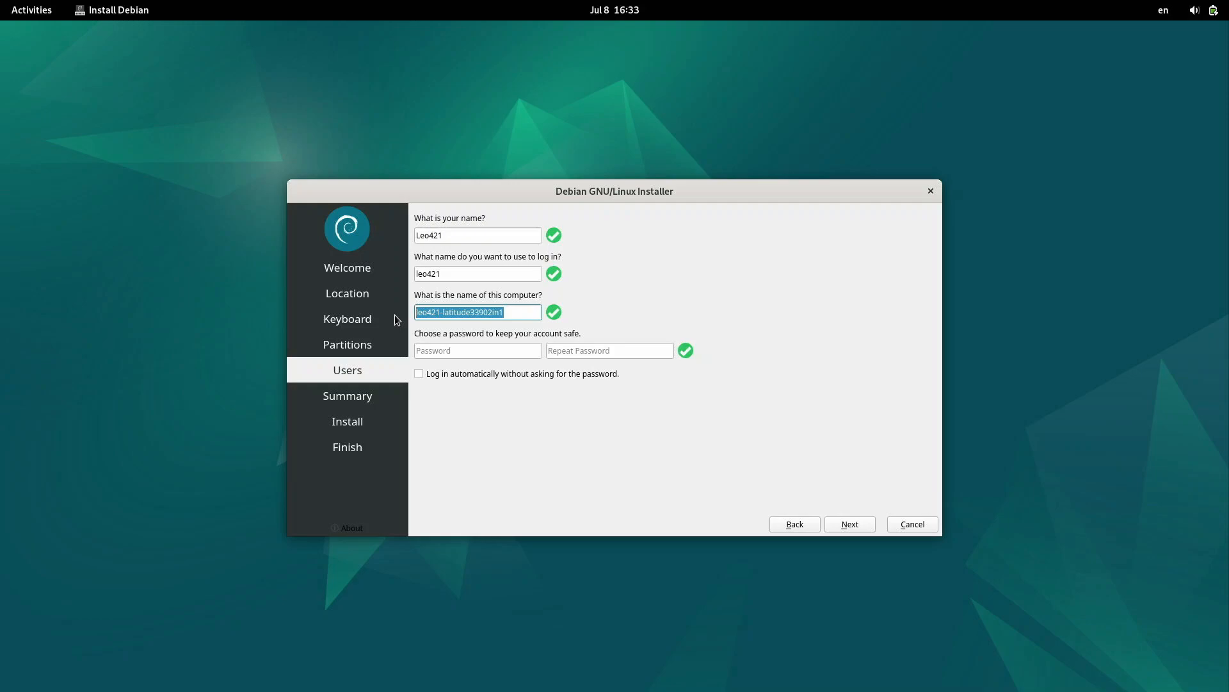
key("BackSpace")
type("Lat")
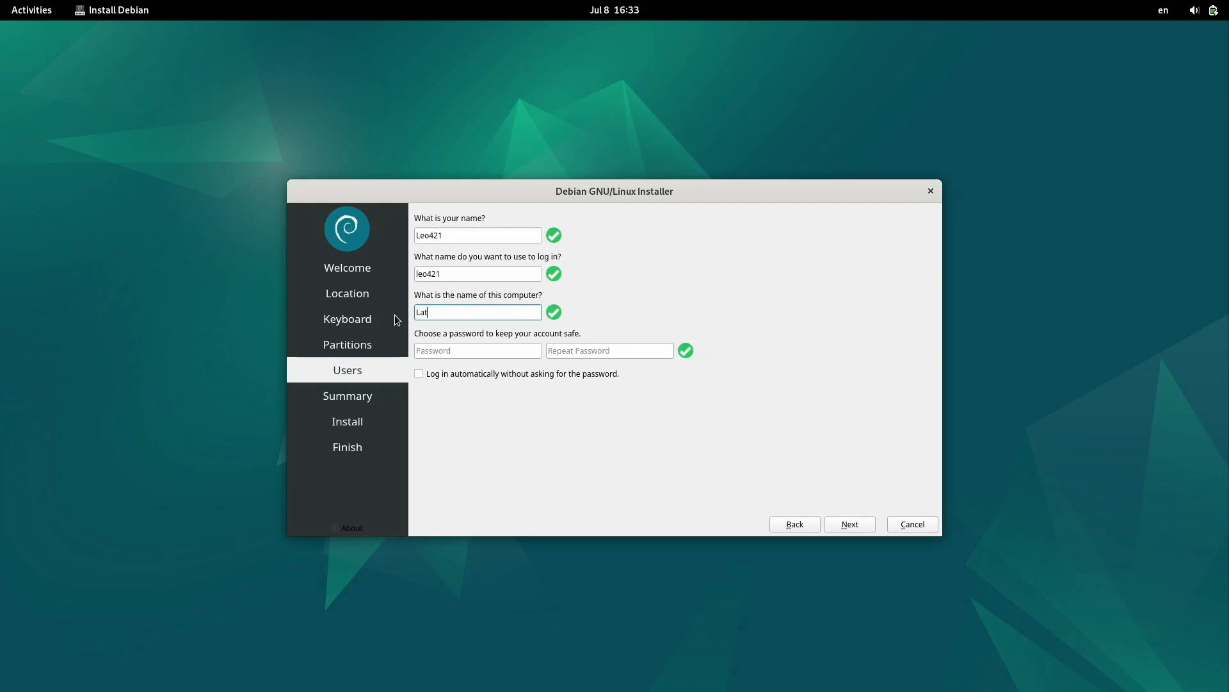
type("itude-3390")
left_click(858, 524)
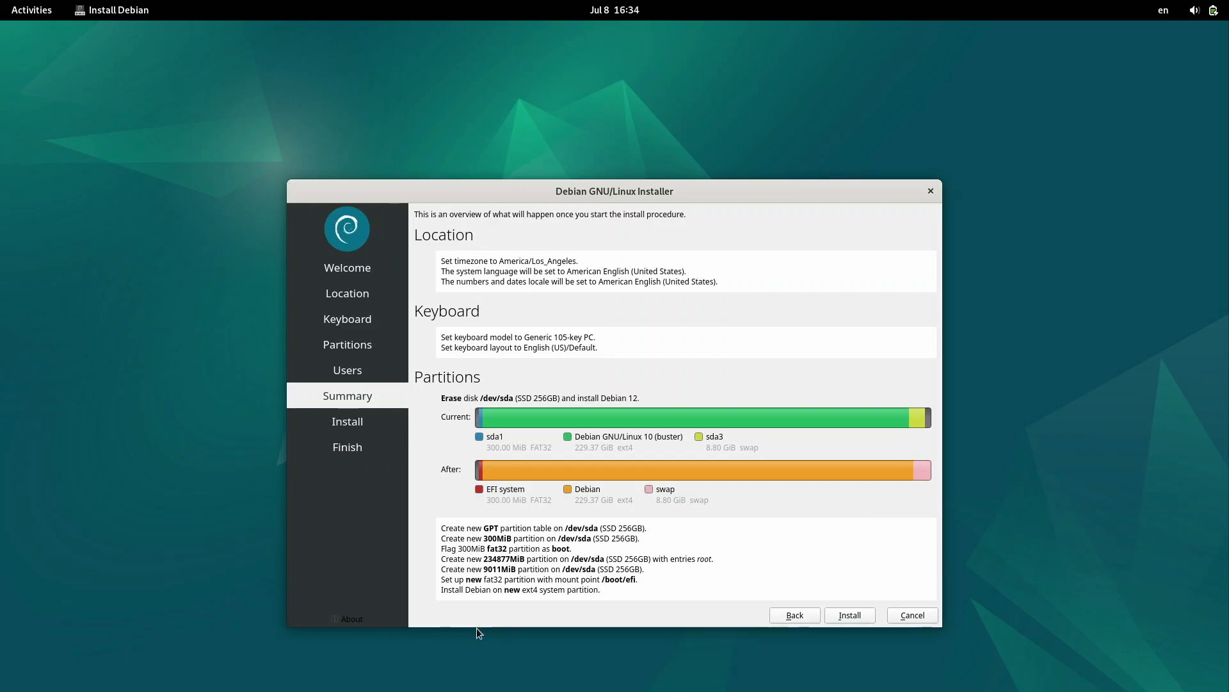
Run the Debian 12 installation and finish it with Restart now enabled
left_click(859, 615)
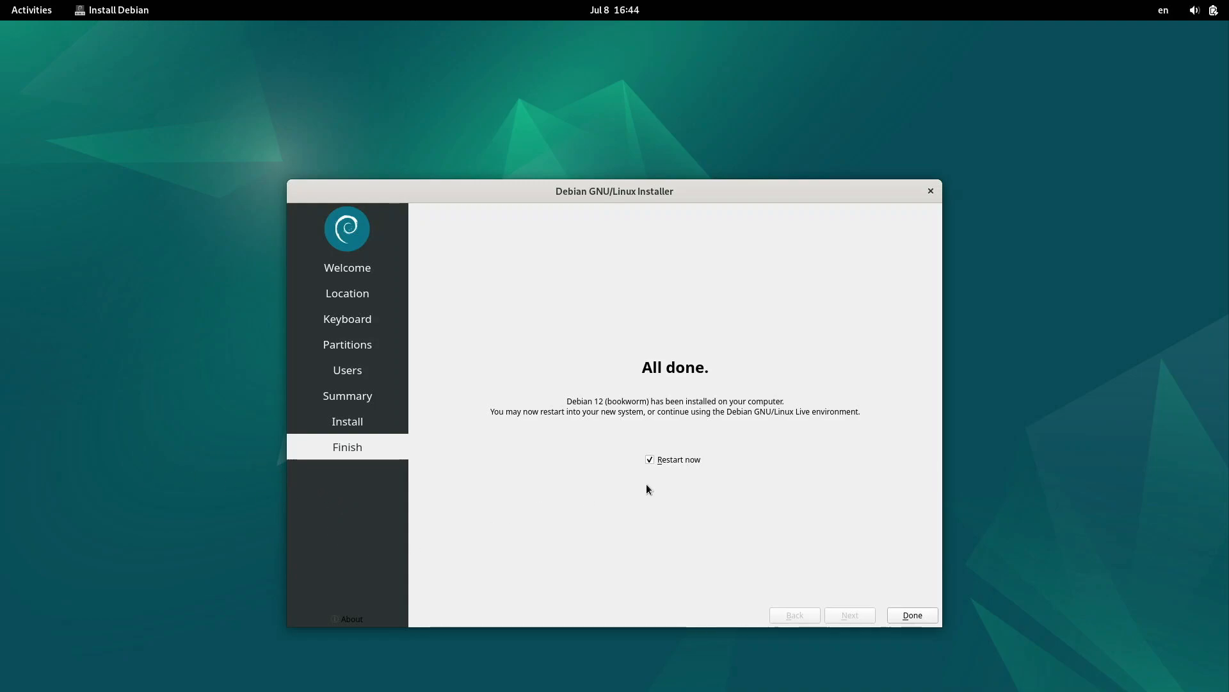
left_click(913, 616)
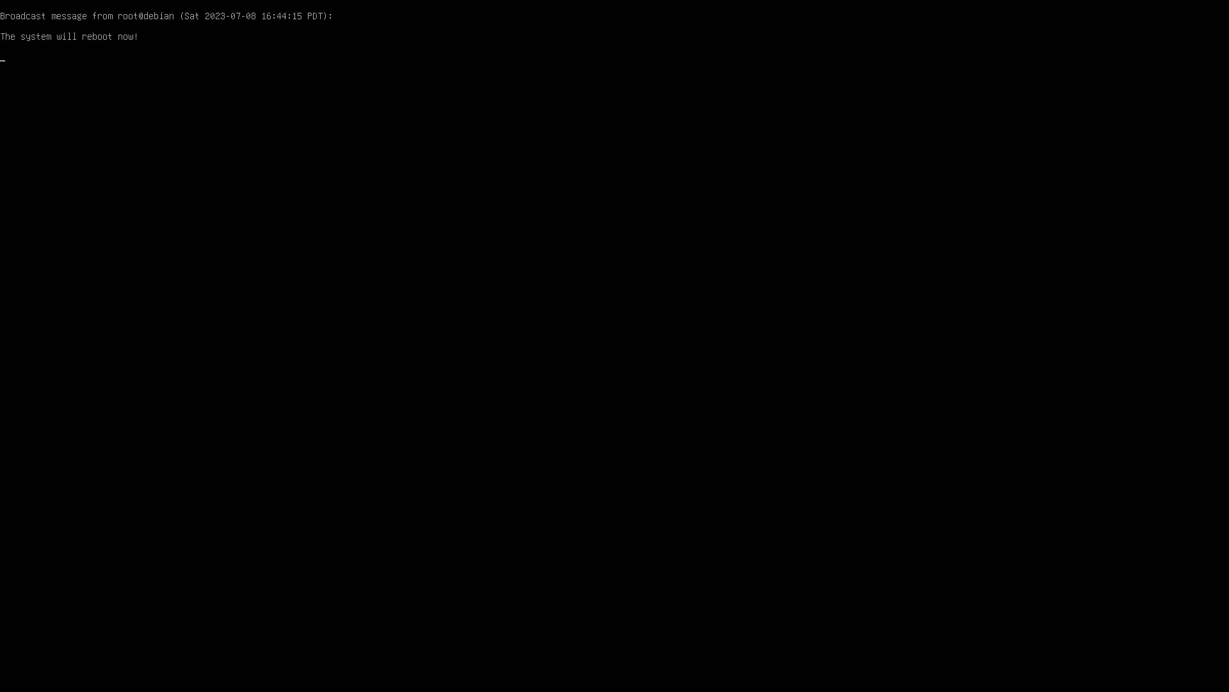